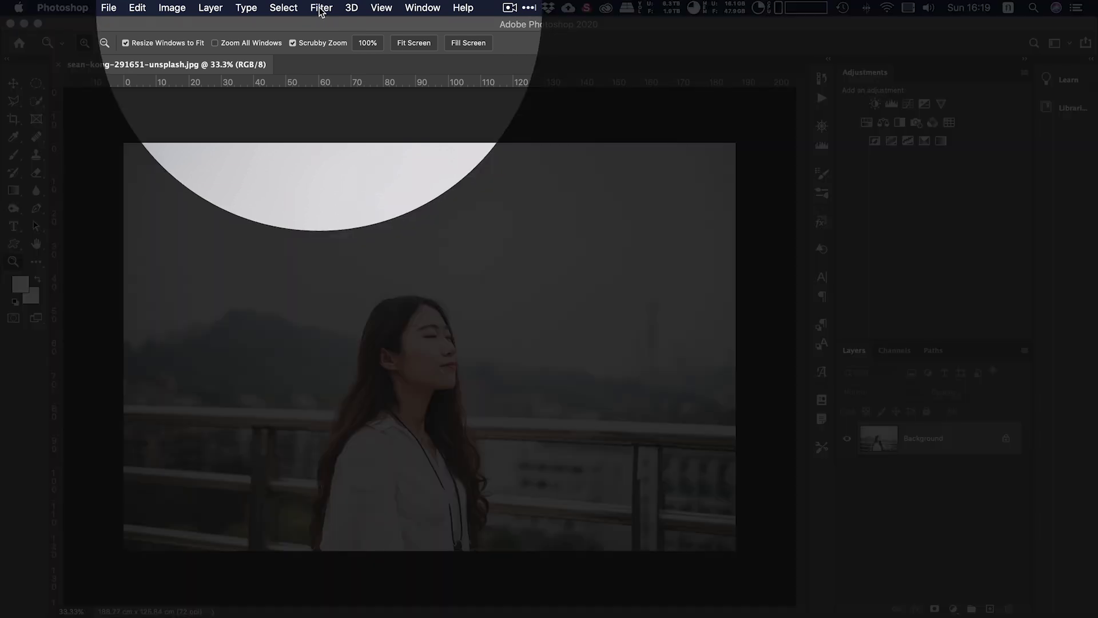
Step: Open the portrait in Liquify, test a Forward Warp on the hair edge, then undo it
{"action": "left_click", "coordinate": [322, 9]}
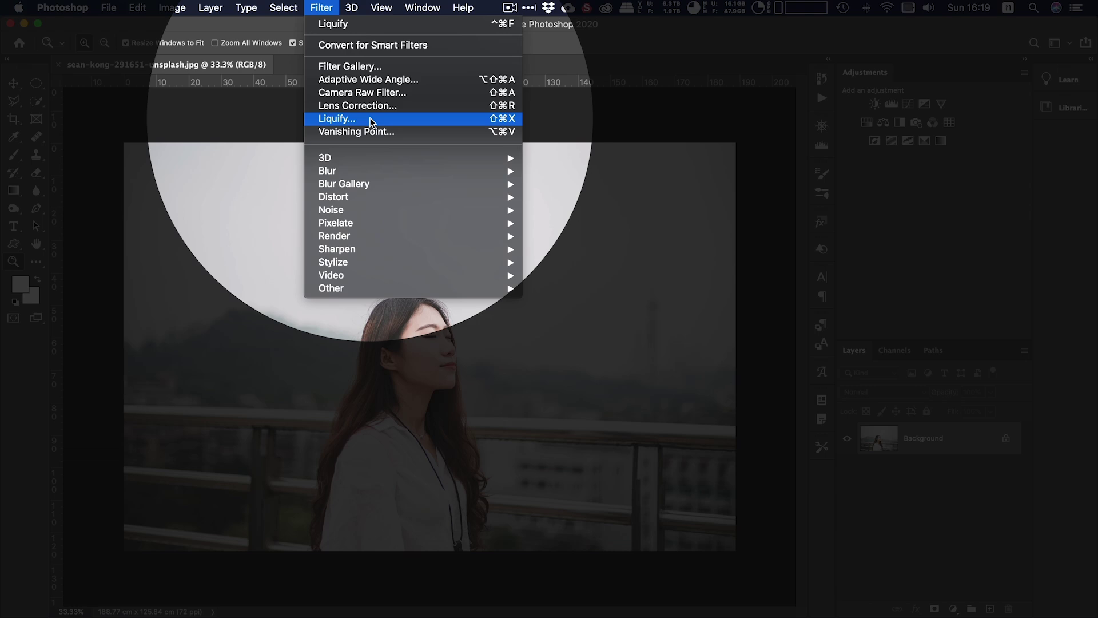
{"action": "left_click", "coordinate": [369, 121]}
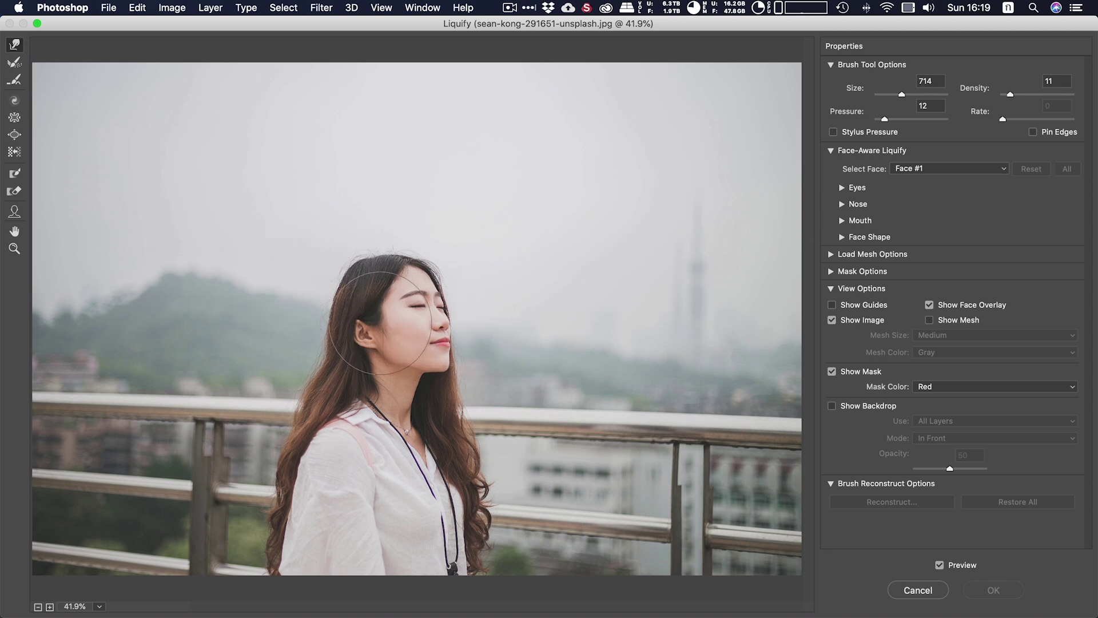
{"action": "mouse_move", "coordinate": [299, 294]}
{"action": "left_mouse_down"}
{"action": "mouse_move", "coordinate": [332, 301]}
{"action": "mouse_move", "coordinate": [284, 294]}
{"action": "left_mouse_up"}
{"action": "mouse_move", "coordinate": [326, 326]}
{"action": "left_mouse_down"}
{"action": "mouse_move", "coordinate": [331, 344]}
{"action": "mouse_move", "coordinate": [314, 303]}
{"action": "left_mouse_up"}
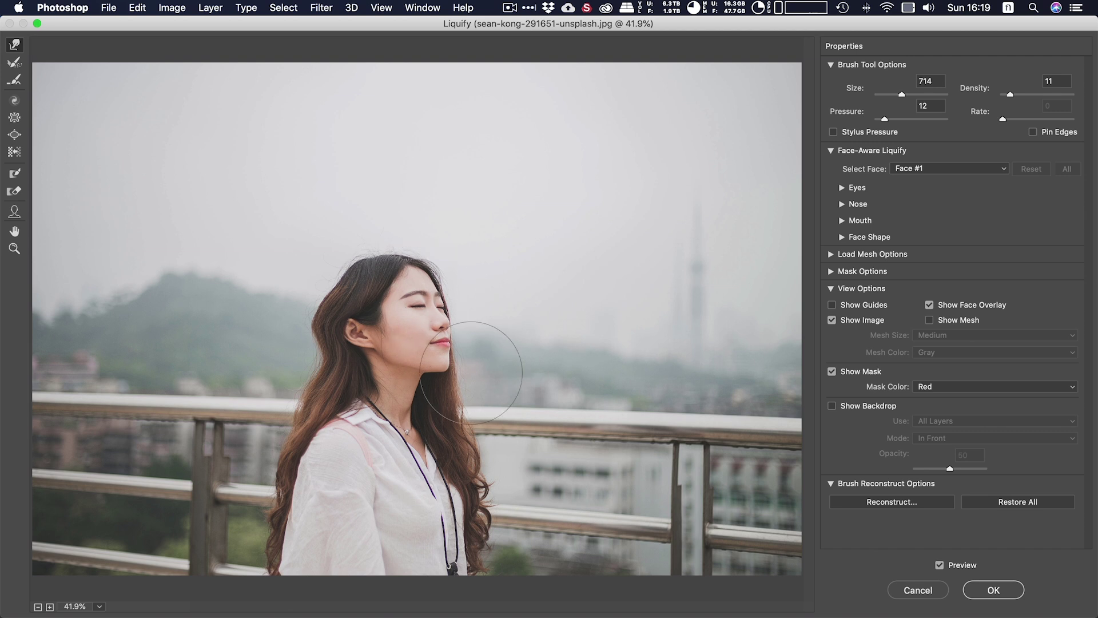
{"action": "key", "text": "ctrl+z"}
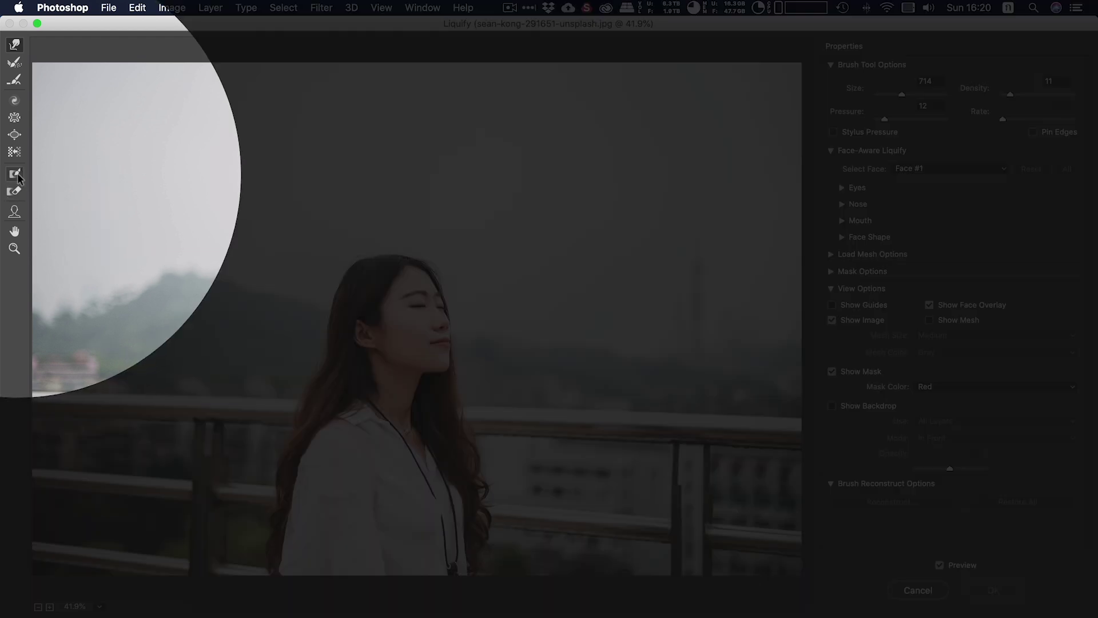
Step: Paint a freeze mask over the forehead, ear, neck, left shoulder and chest with a size-206 brush
{"action": "left_click", "coordinate": [15, 175]}
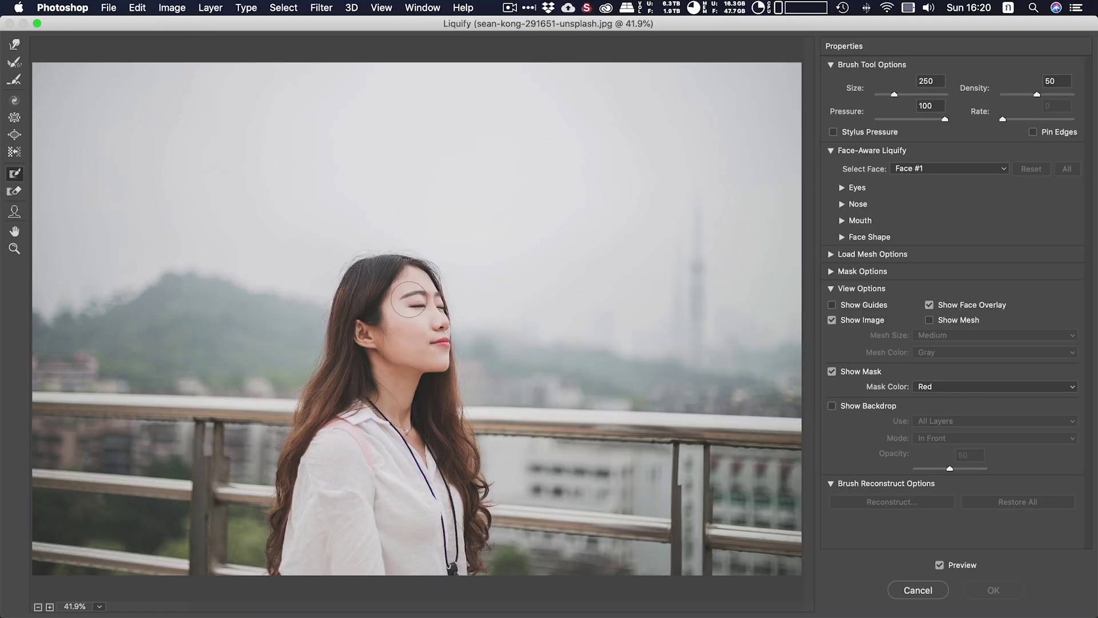
{"action": "left_click_drag", "start_coordinate": [417, 273], "coordinate": [399, 309]}
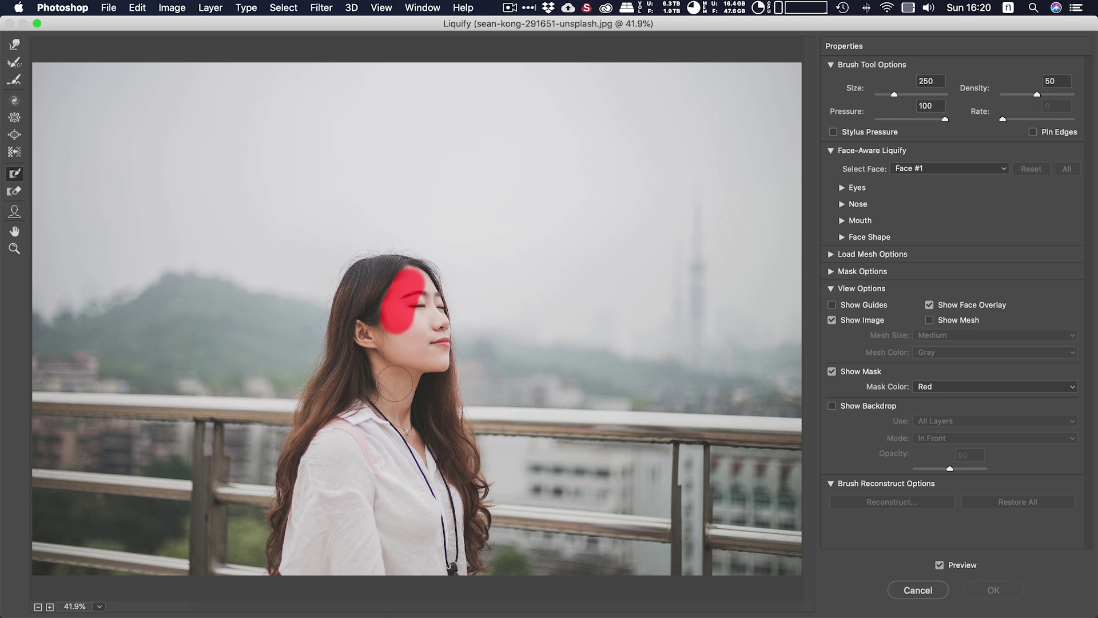
{"action": "left_click_drag", "start_coordinate": [394, 355], "coordinate": [404, 347]}
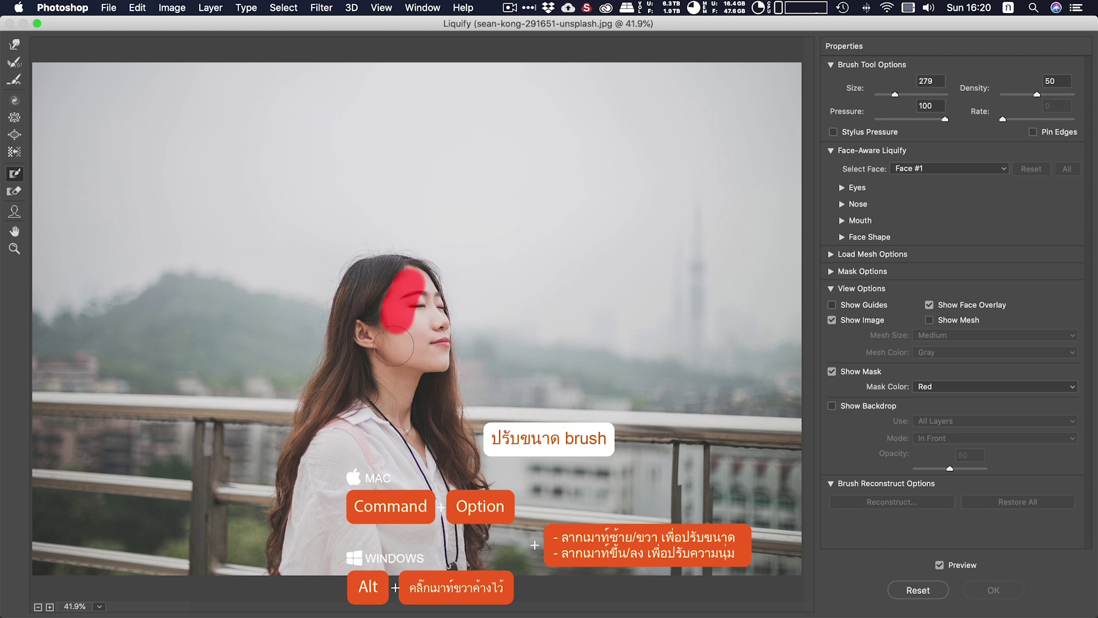
{"action": "left_click_drag", "start_coordinate": [394, 346], "coordinate": [386, 332]}
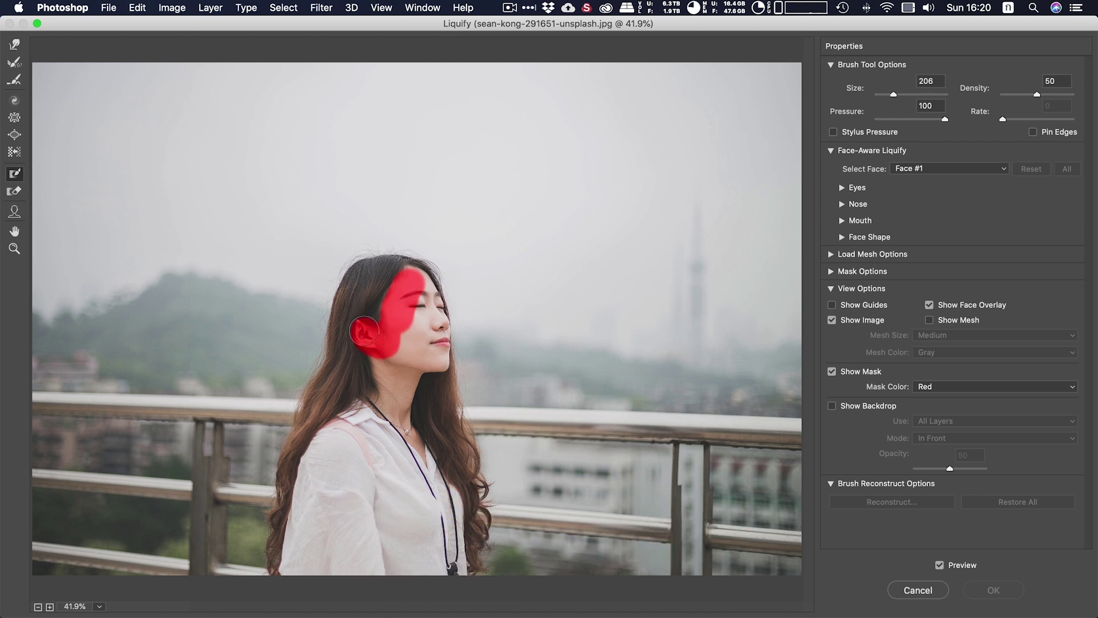
{"action": "left_click_drag", "start_coordinate": [381, 355], "coordinate": [389, 389]}
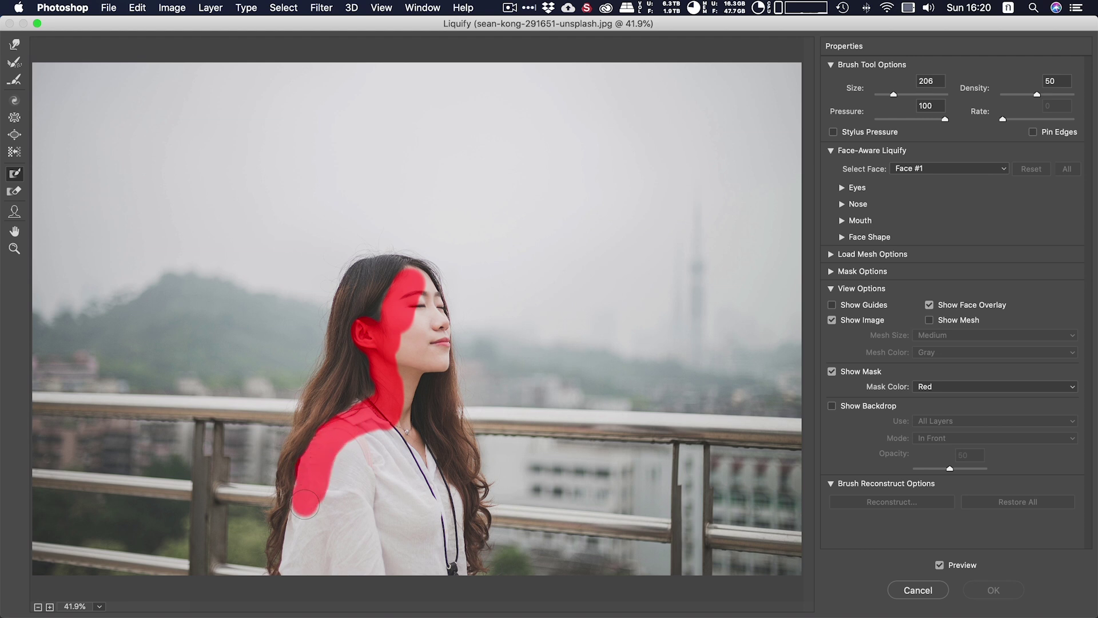
{"action": "left_click_drag", "start_coordinate": [306, 499], "coordinate": [292, 564]}
{"action": "mouse_move", "coordinate": [298, 509]}
{"action": "left_mouse_down"}
{"action": "mouse_move", "coordinate": [329, 549]}
{"action": "mouse_move", "coordinate": [375, 446]}
{"action": "mouse_move", "coordinate": [416, 456]}
{"action": "mouse_move", "coordinate": [407, 349]}
{"action": "mouse_move", "coordinate": [419, 377]}
{"action": "left_mouse_up"}
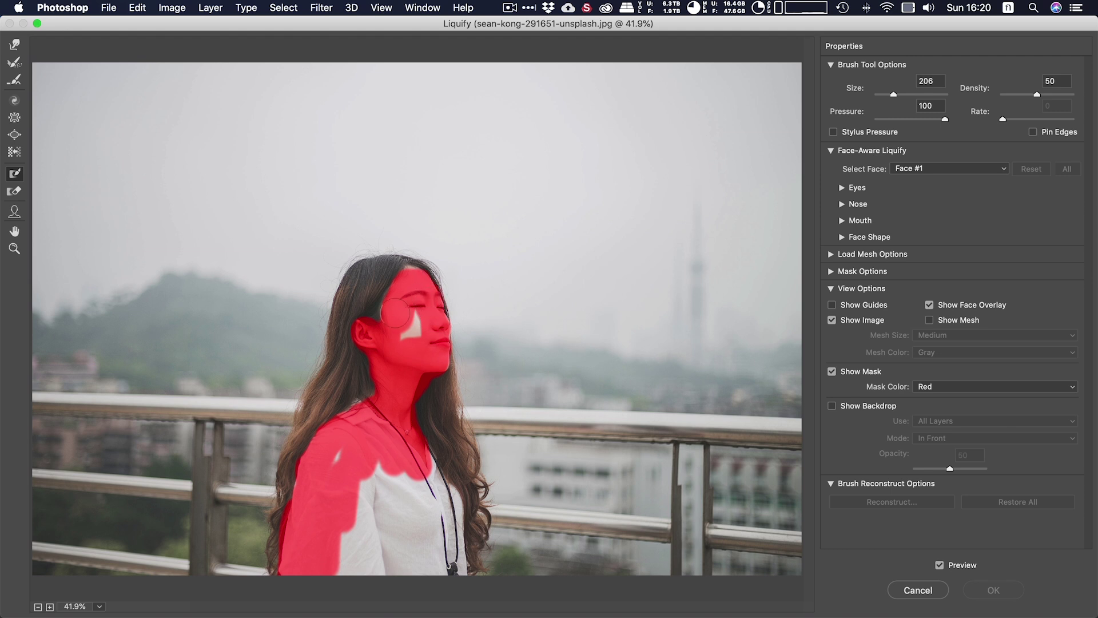
{"action": "key", "text": "z"}
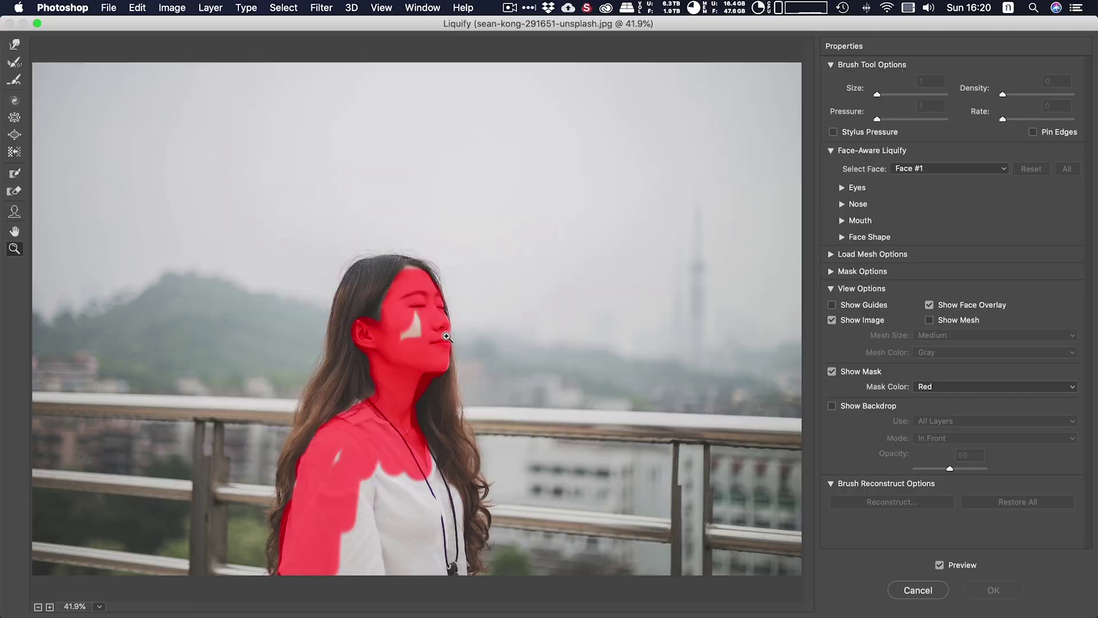
Step: Zoom in on the face and paint the freeze mask over the unmasked cheek gap
{"action": "left_click", "coordinate": [406, 328]}
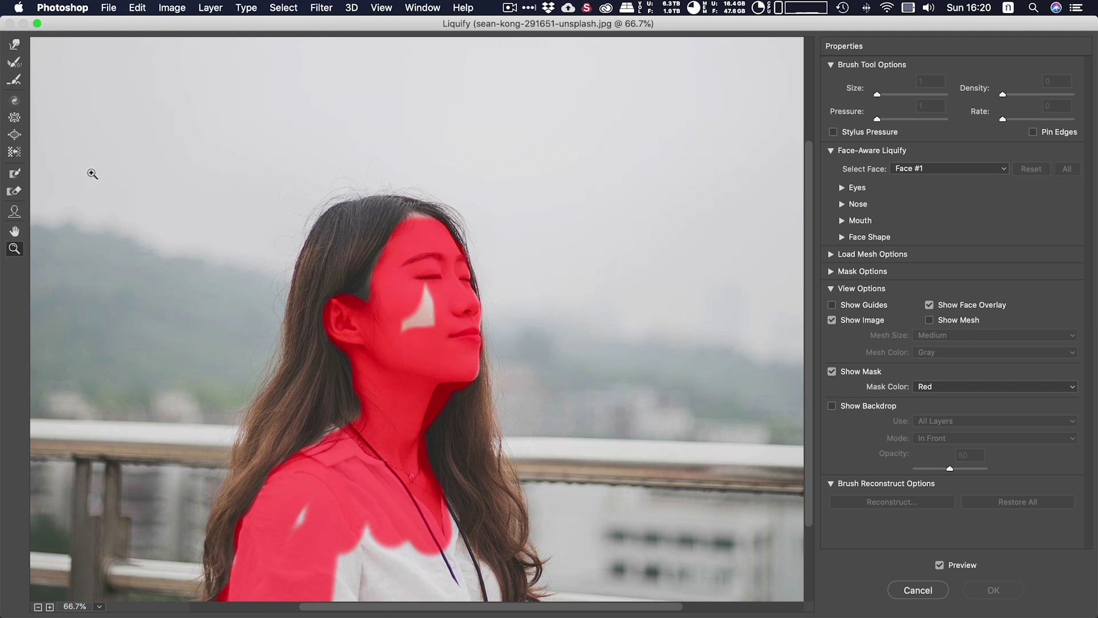
{"action": "left_click", "coordinate": [21, 177]}
{"action": "left_click_drag", "start_coordinate": [433, 333], "coordinate": [422, 300]}
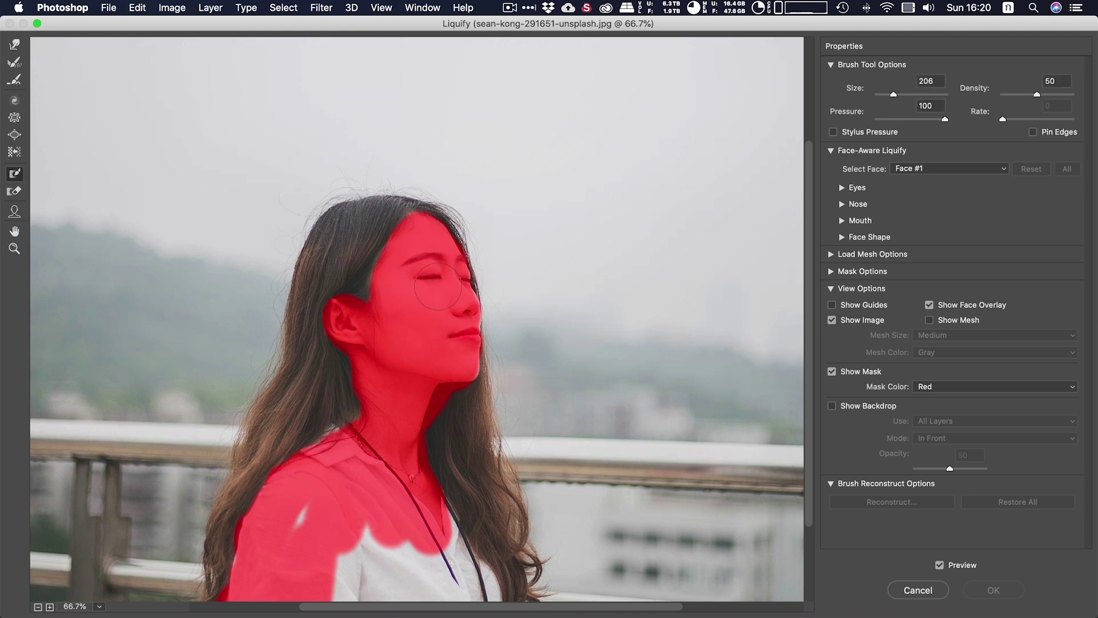
{"action": "left_click_drag", "start_coordinate": [451, 319], "coordinate": [434, 320]}
{"action": "left_click", "coordinate": [12, 45]}
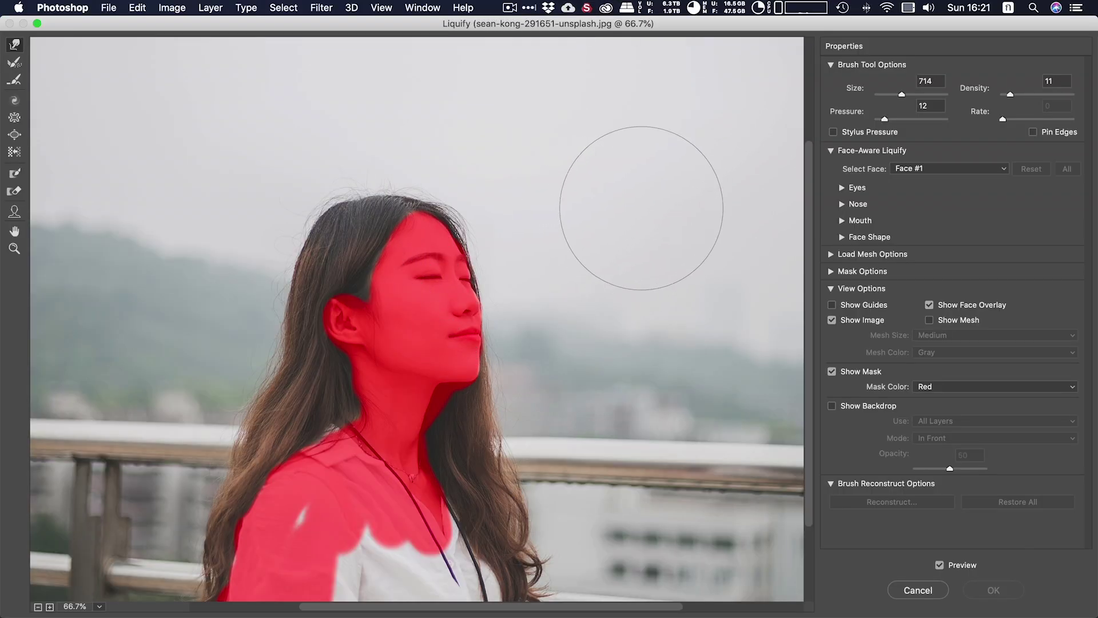
Step: Set the Forward Warp brush to size 344 with density 10 and pressure 10
{"action": "left_click_drag", "start_coordinate": [901, 95], "coordinate": [897, 95]}
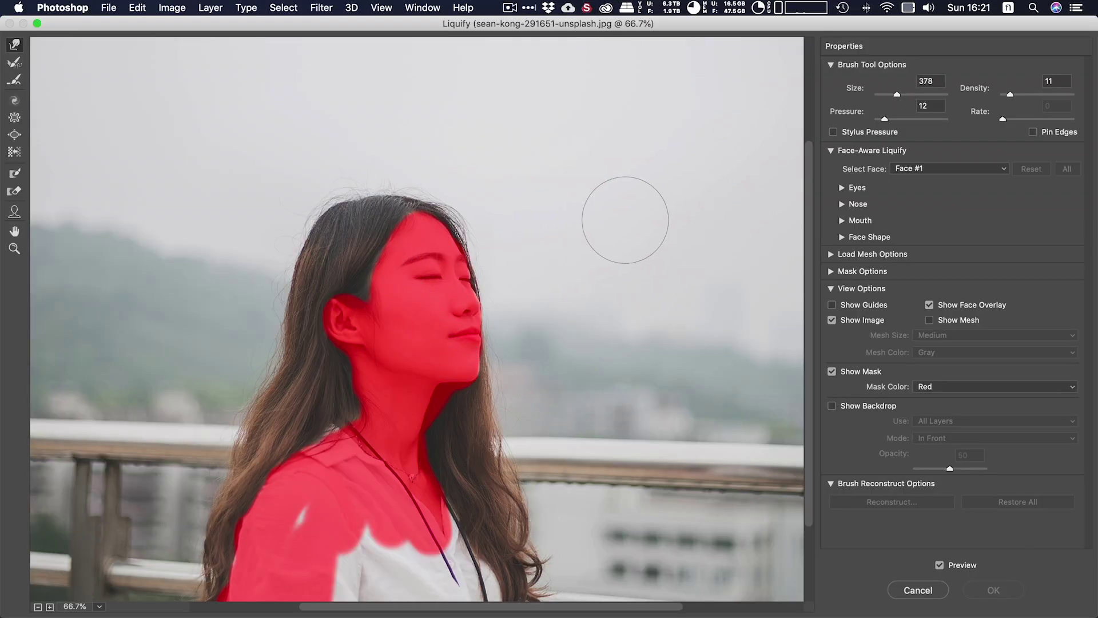
{"action": "mouse_move", "coordinate": [572, 246]}
{"action": "left_mouse_down"}
{"action": "mouse_move", "coordinate": [619, 251]}
{"action": "mouse_move", "coordinate": [606, 250]}
{"action": "left_mouse_up"}
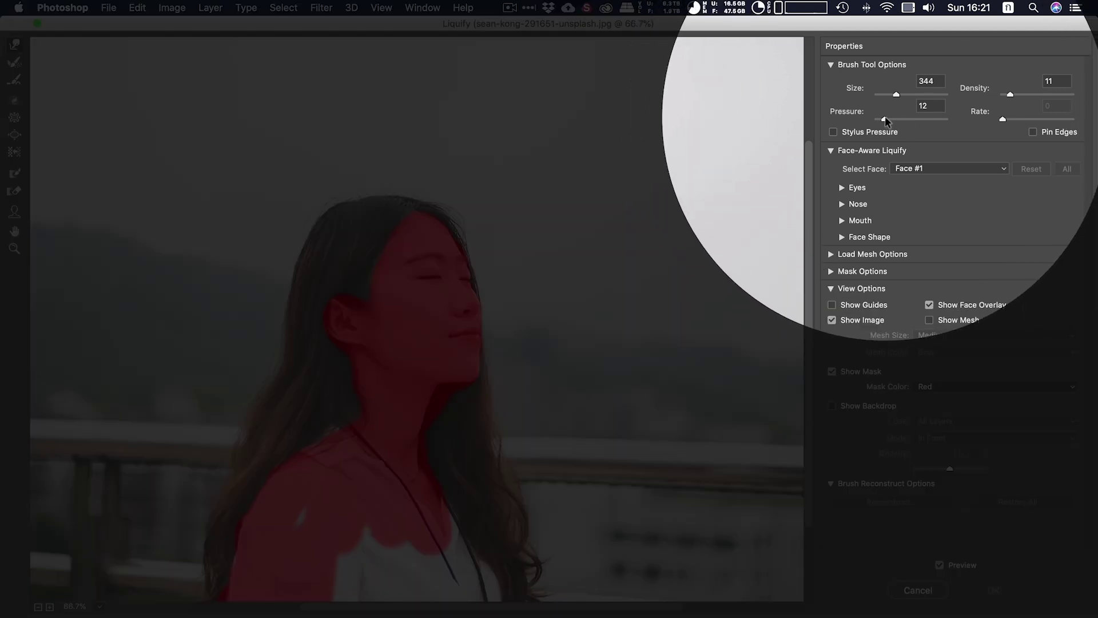
{"action": "left_click_drag", "start_coordinate": [885, 120], "coordinate": [942, 120]}
{"action": "mouse_move", "coordinate": [1010, 94]}
{"action": "left_mouse_down"}
{"action": "mouse_move", "coordinate": [1065, 94]}
{"action": "mouse_move", "coordinate": [1010, 95]}
{"action": "left_mouse_up"}
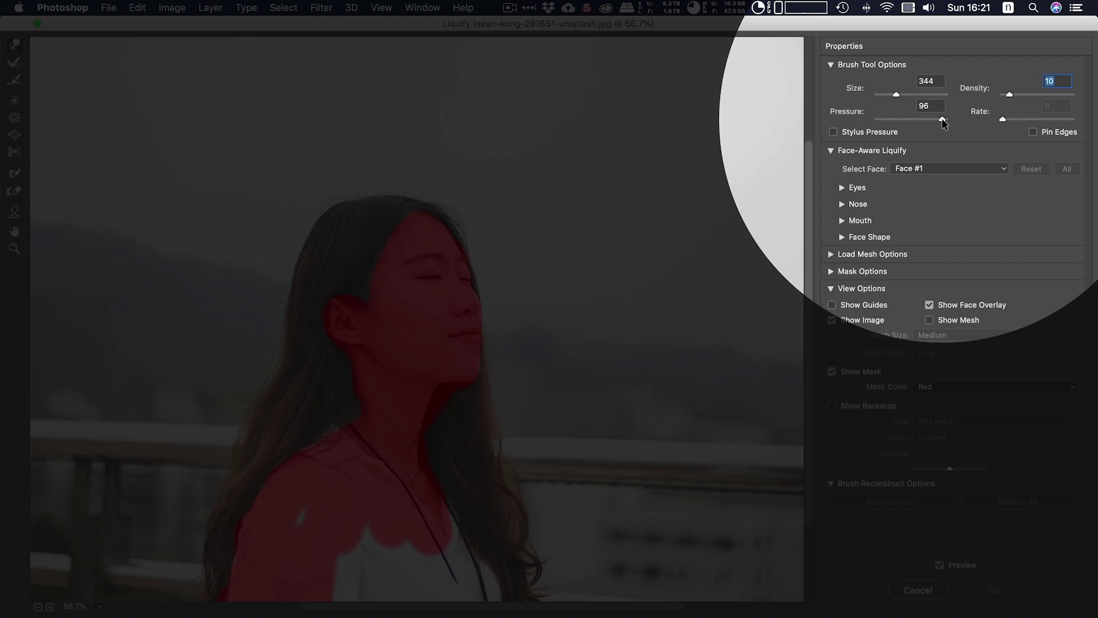
{"action": "left_click_drag", "start_coordinate": [942, 119], "coordinate": [884, 119]}
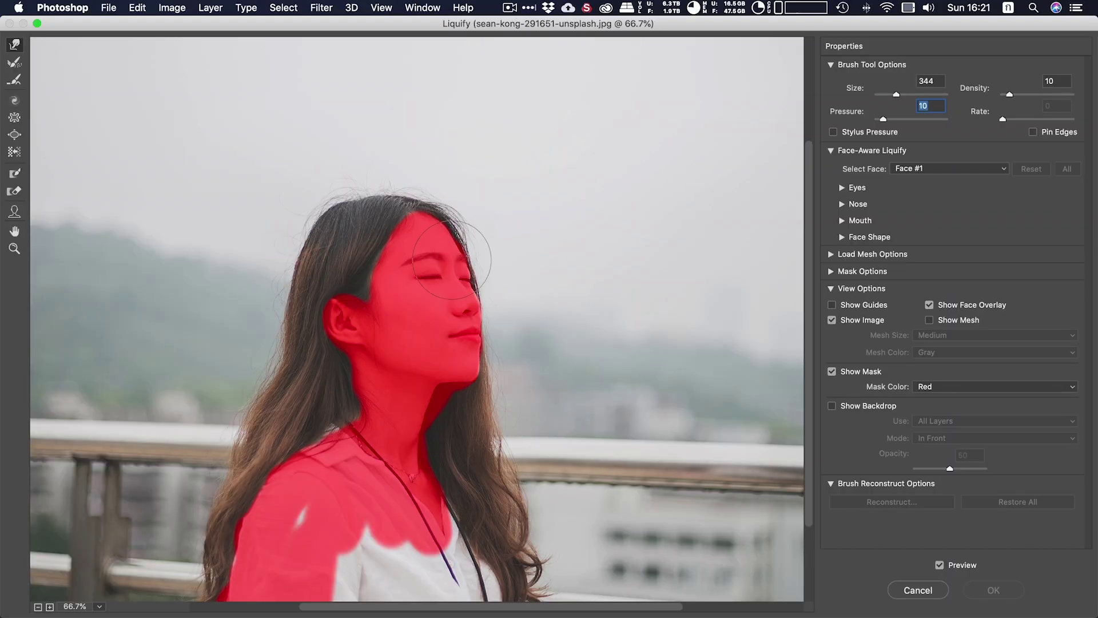
Step: Enlarge the warp brush to 645 and push the unmasked hair behind the head
{"action": "scroll", "coordinate": [462, 262], "scroll_direction": "left", "scroll_amount": 5}
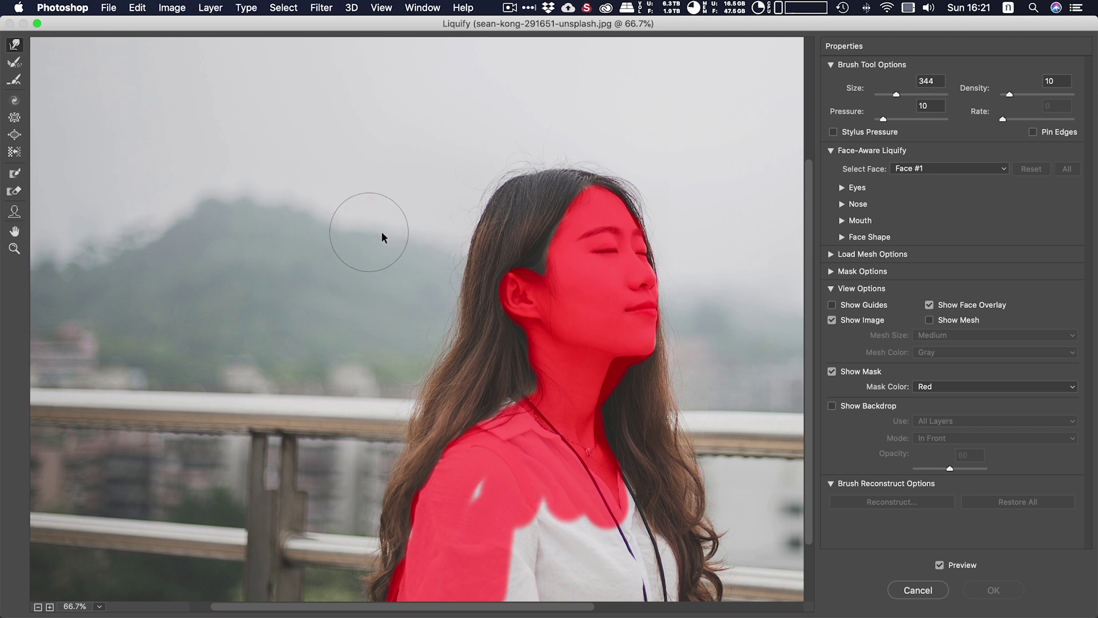
{"action": "left_click_drag", "start_coordinate": [369, 232], "coordinate": [407, 219]}
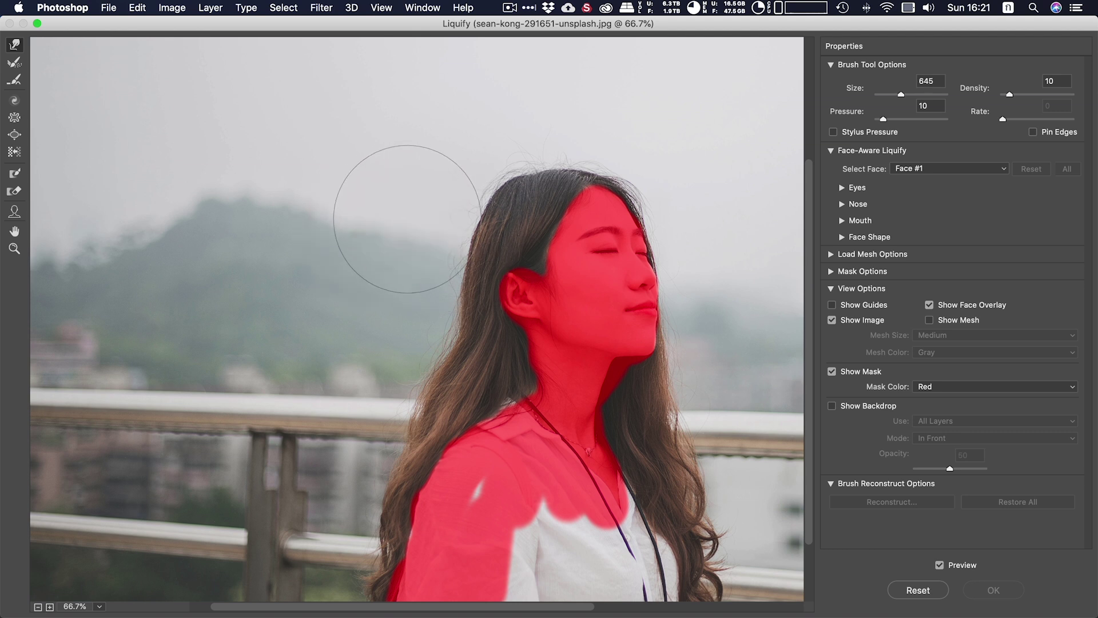
{"action": "left_click_drag", "start_coordinate": [473, 224], "coordinate": [448, 244]}
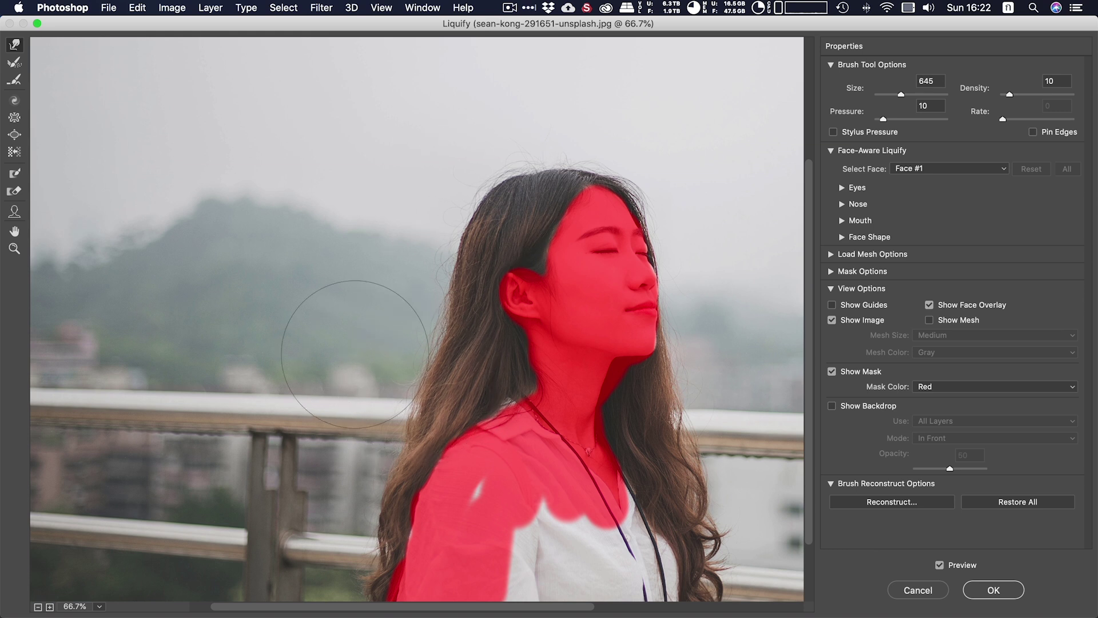
Step: Apply Liquify, then toggle between the Open and Liquify history states to compare
{"action": "left_click", "coordinate": [992, 592]}
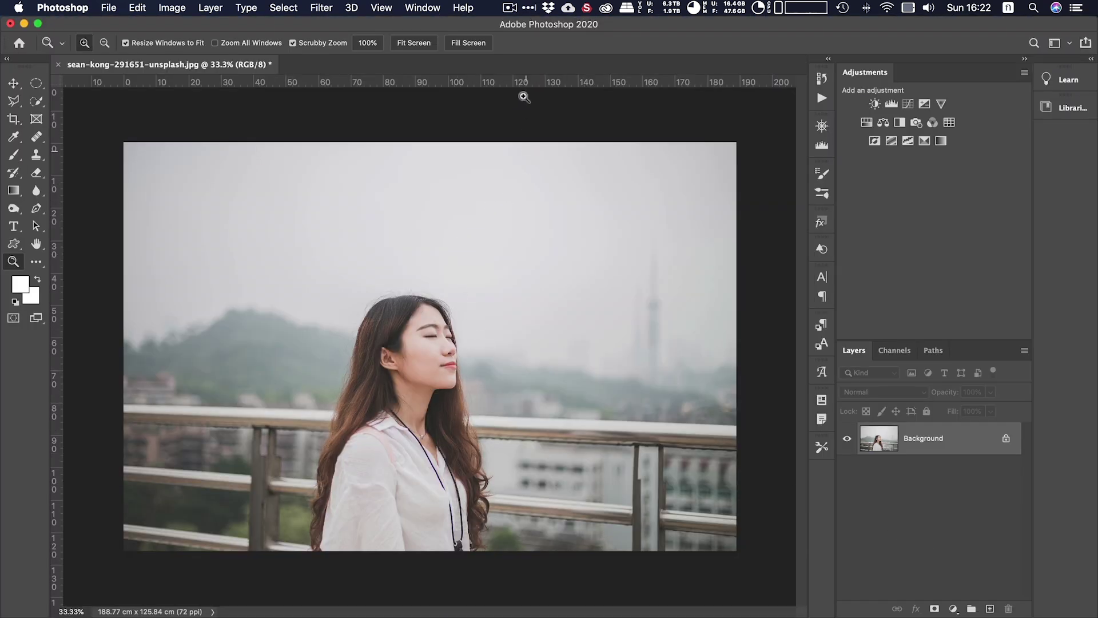
{"action": "left_click", "coordinate": [822, 78]}
{"action": "left_click", "coordinate": [715, 117]}
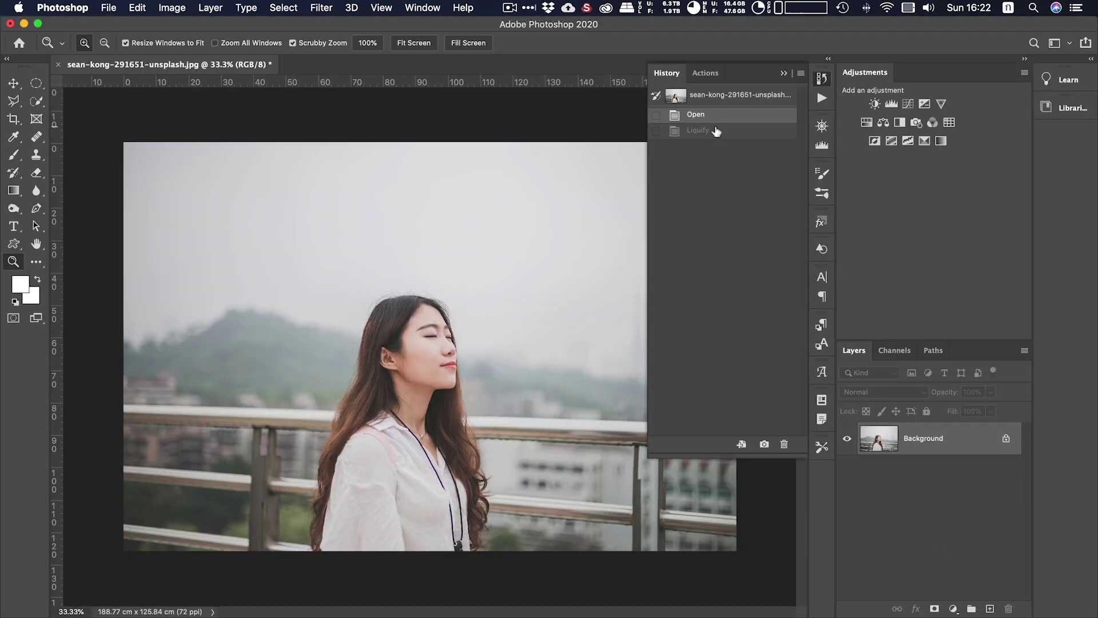
{"action": "left_click", "coordinate": [718, 129]}
{"action": "left_click", "coordinate": [729, 116]}
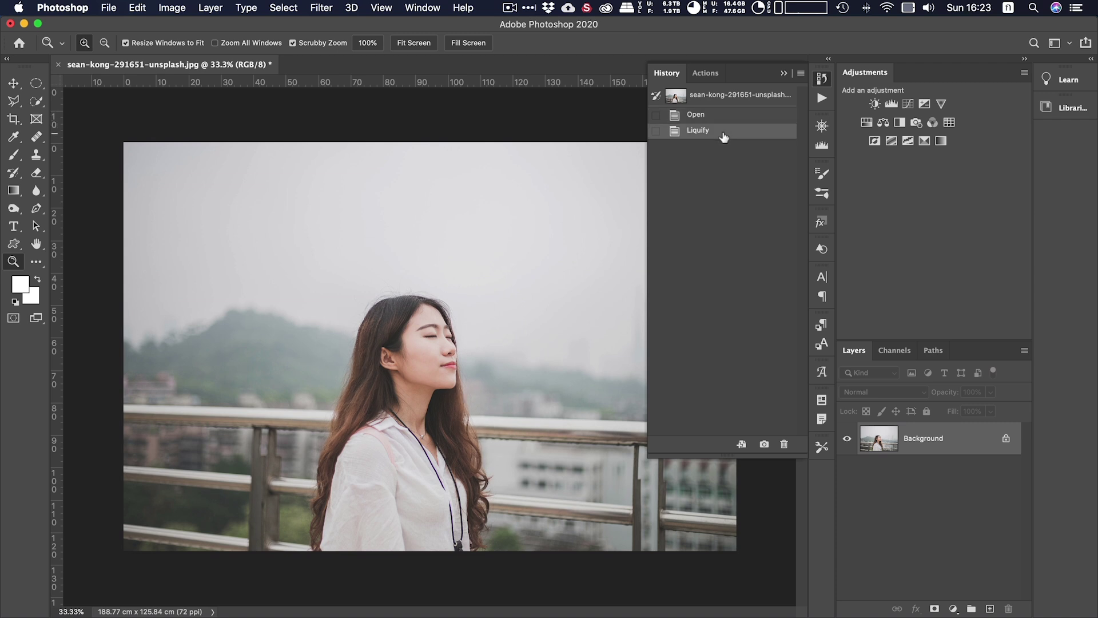
{"action": "left_click", "coordinate": [724, 117]}
{"action": "left_click", "coordinate": [723, 132]}
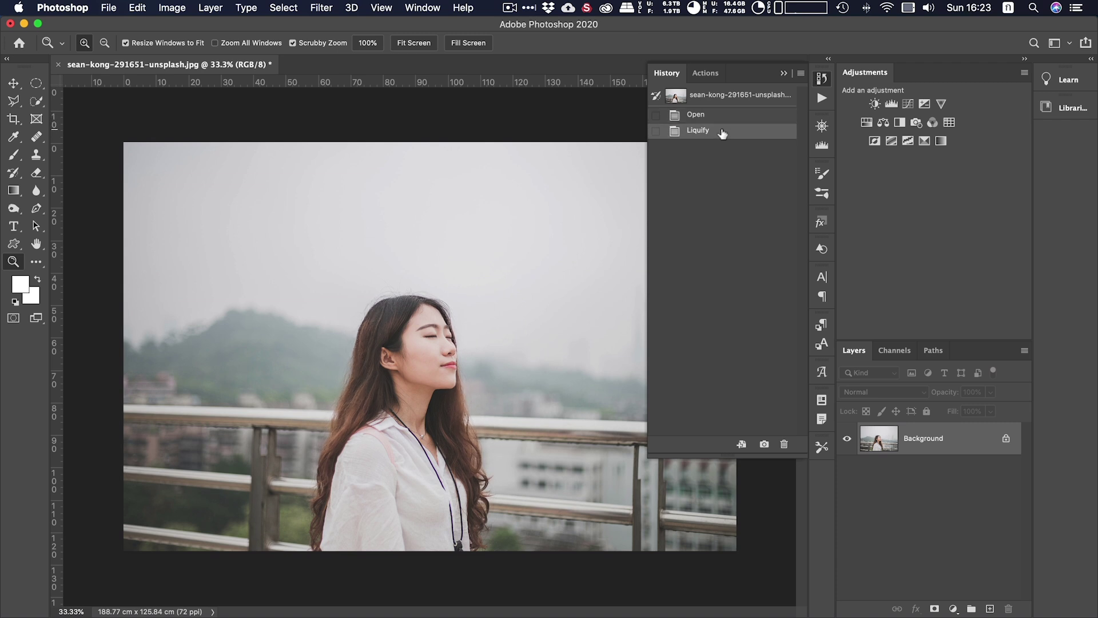